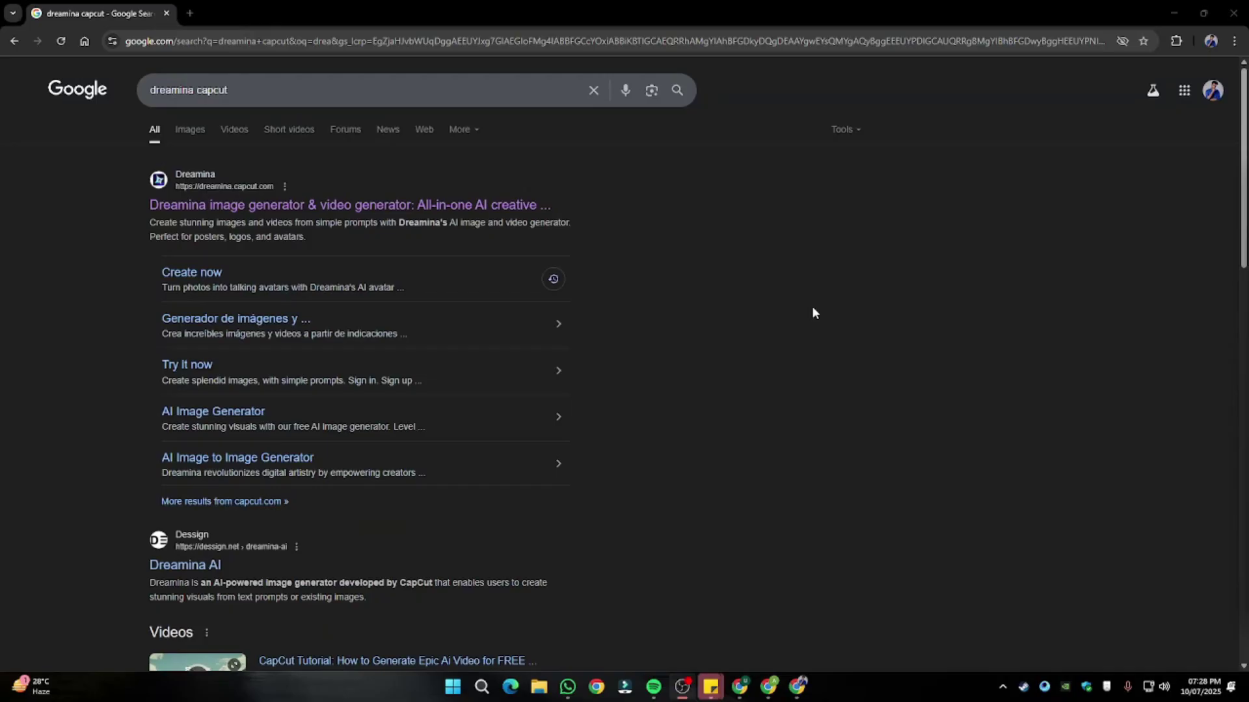
Step: Browse Dreamina's Explore page showcase gallery with the AI Image generator set to Image 3.0, 1:1
scroll(812, 308, down, 12)
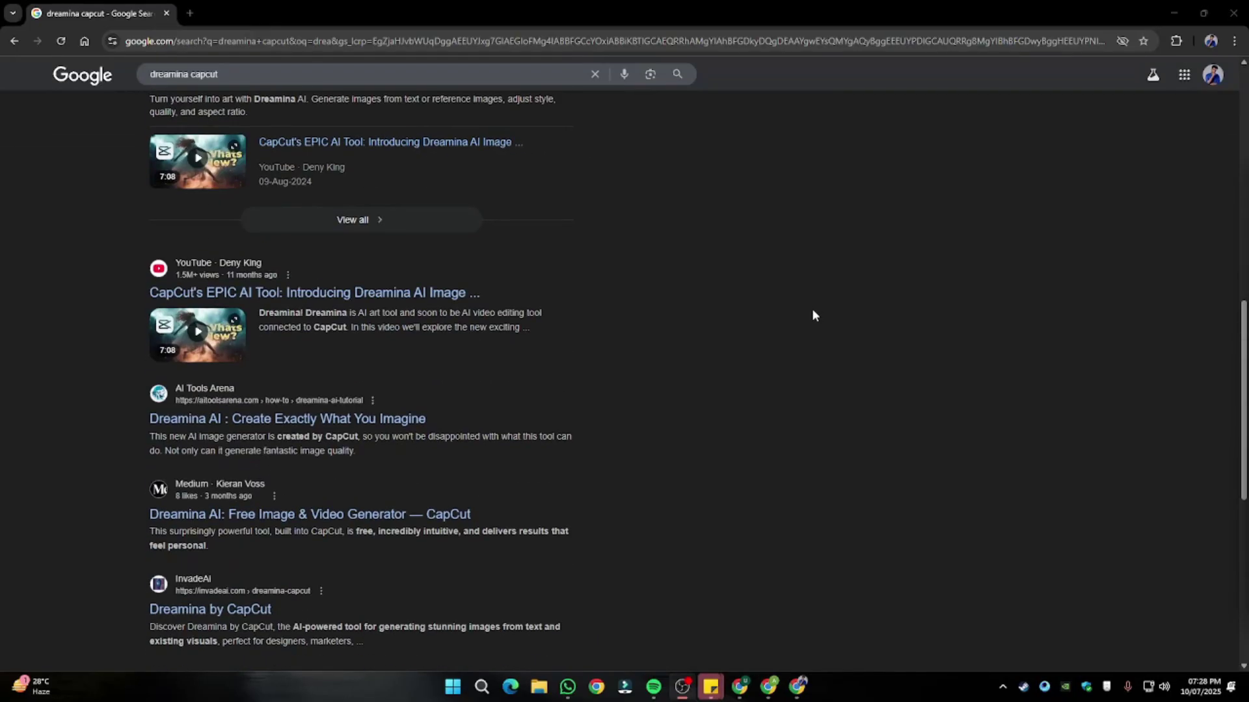
scroll(813, 316, up, 6)
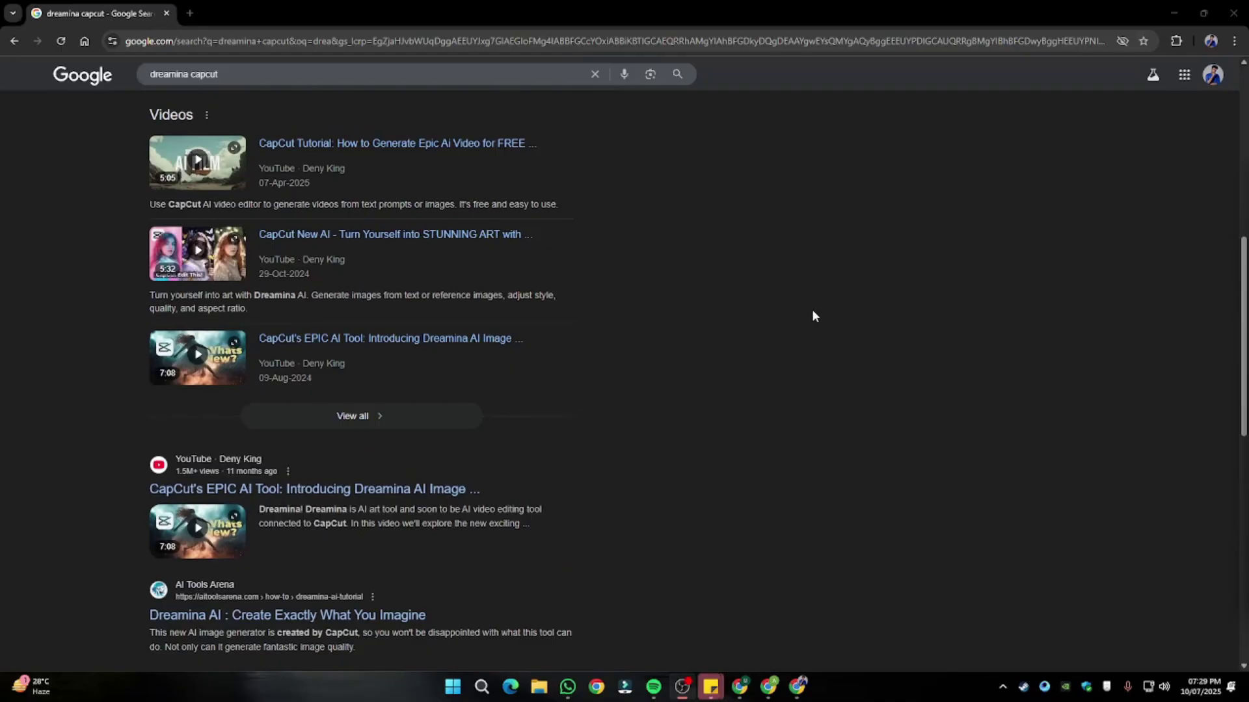
scroll(813, 317, up, 1)
scroll(813, 315, up, 7)
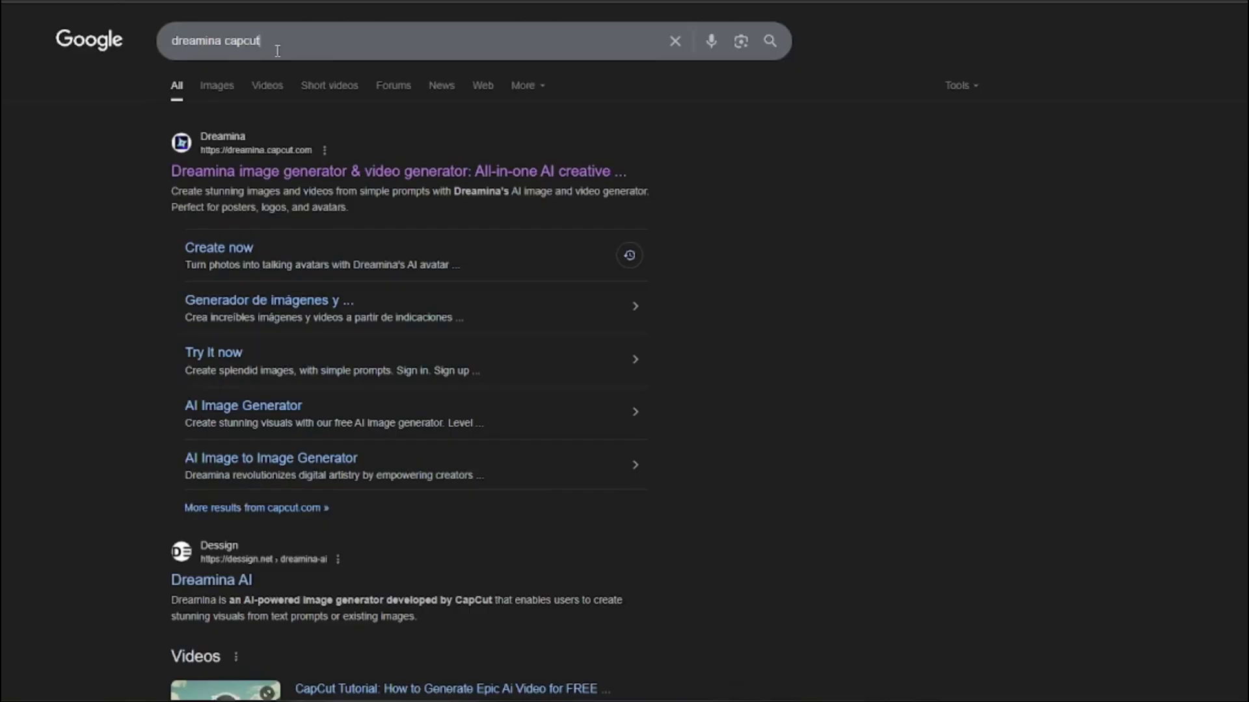
drag(277, 51, 173, 54)
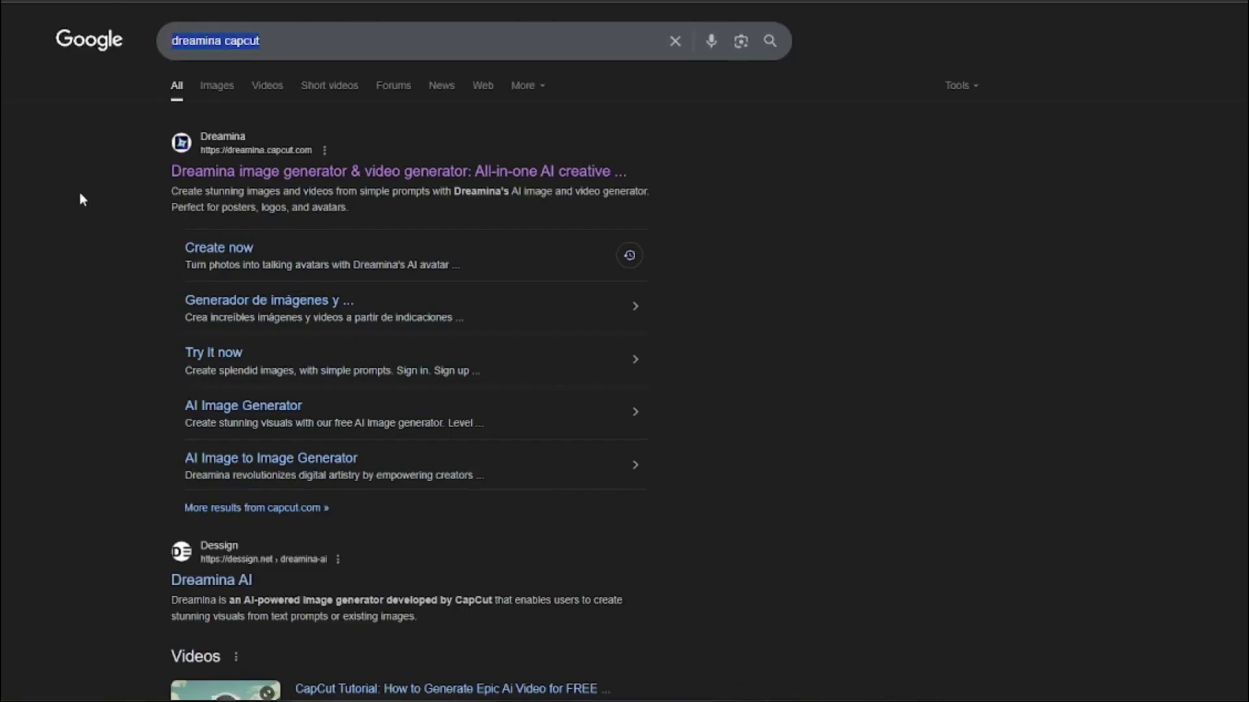
click(88, 214)
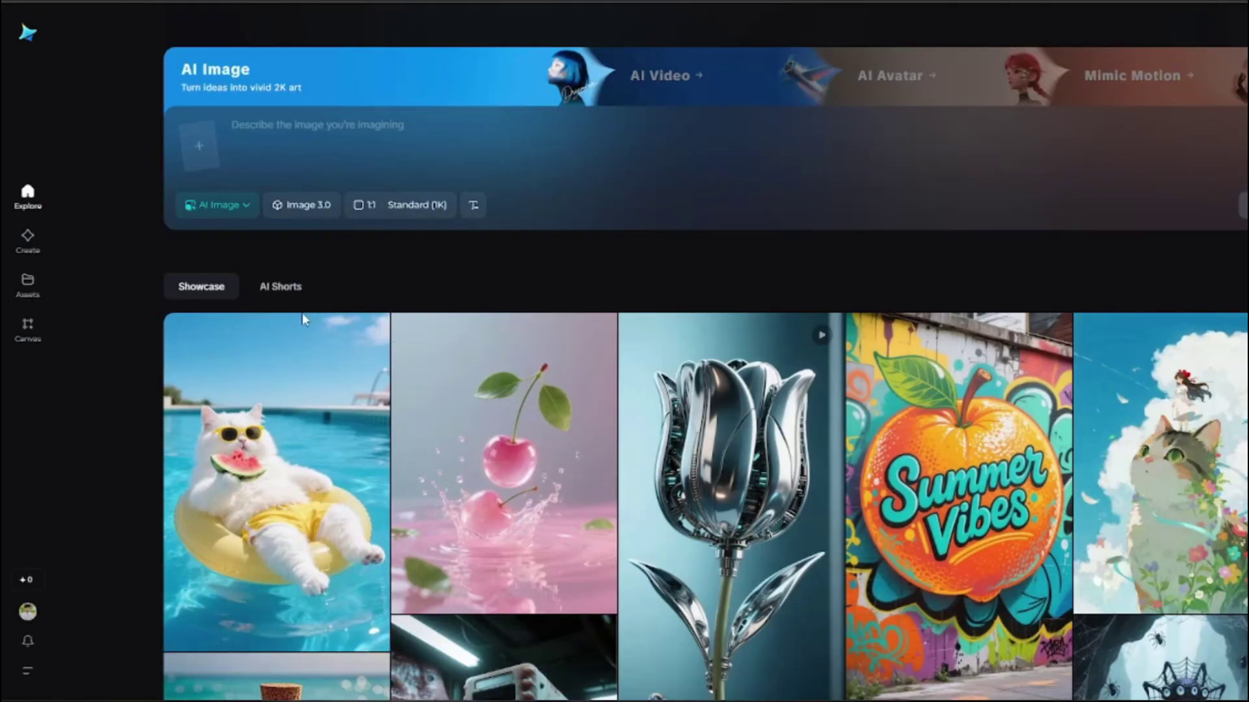
scroll(706, 455, down, 3)
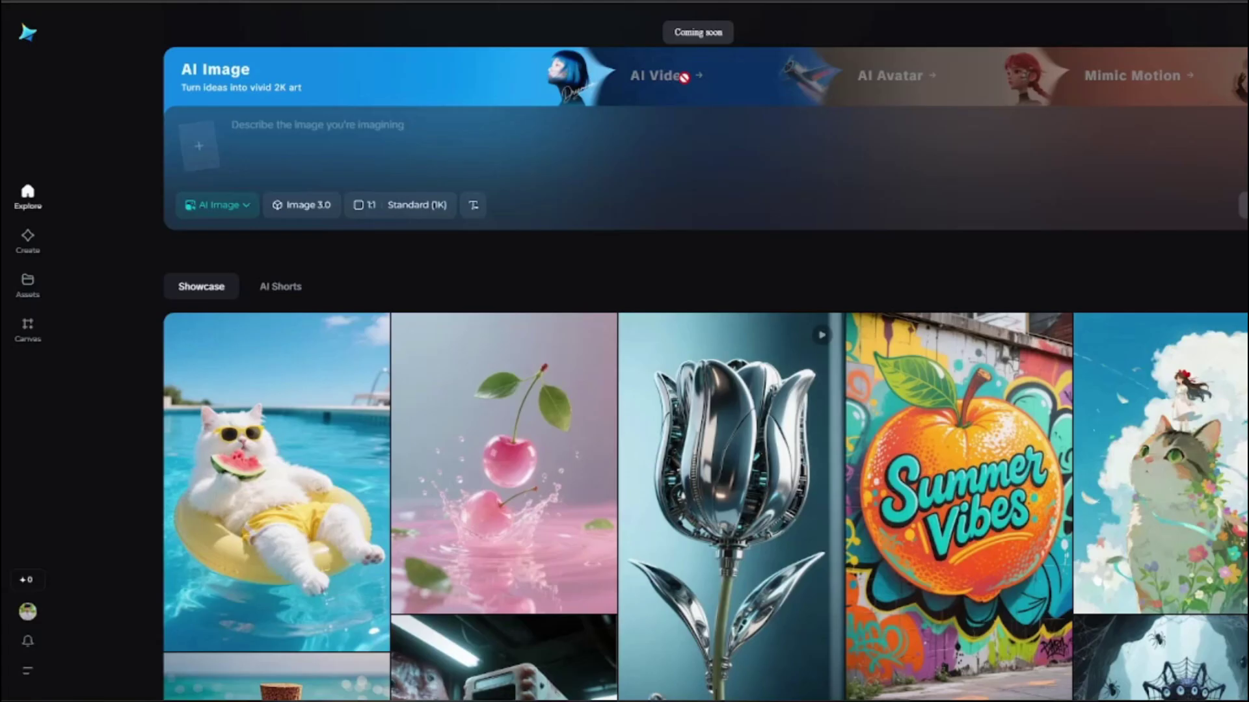
Step: Connect Hotspot Shield's free Basic VPN via the Auto US location and minimize its window
key(super+s)
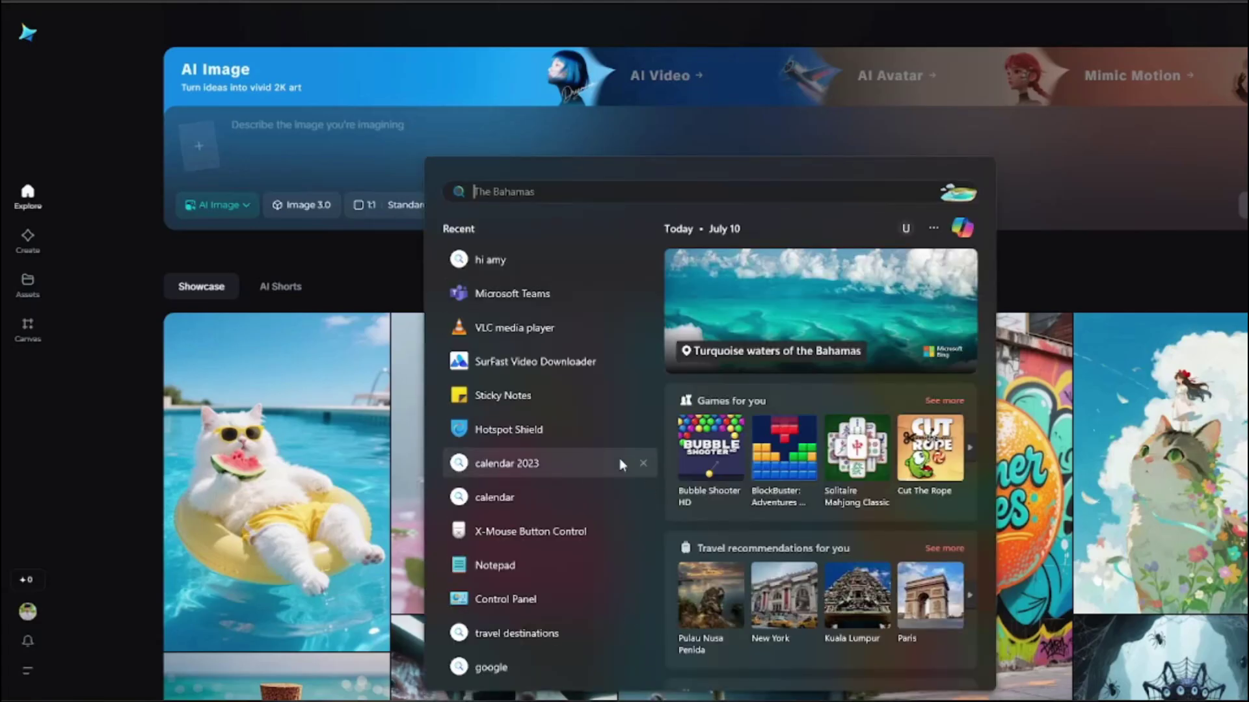
key(Escape)
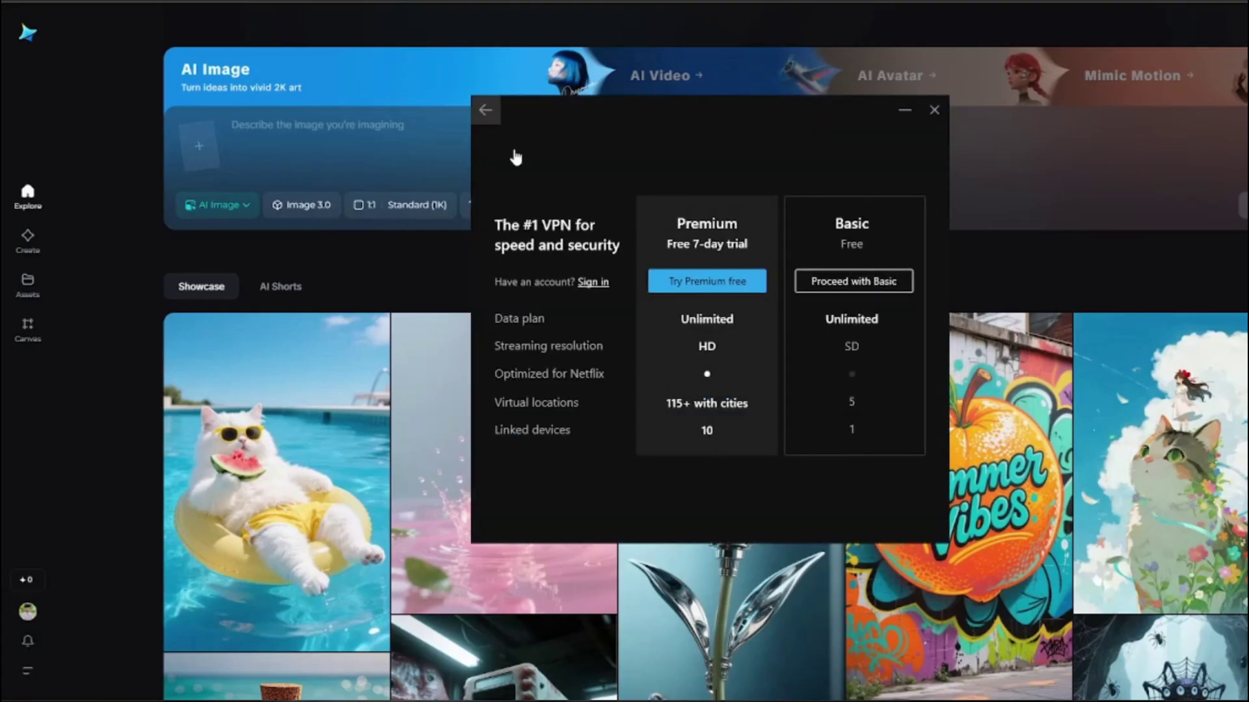
click(735, 286)
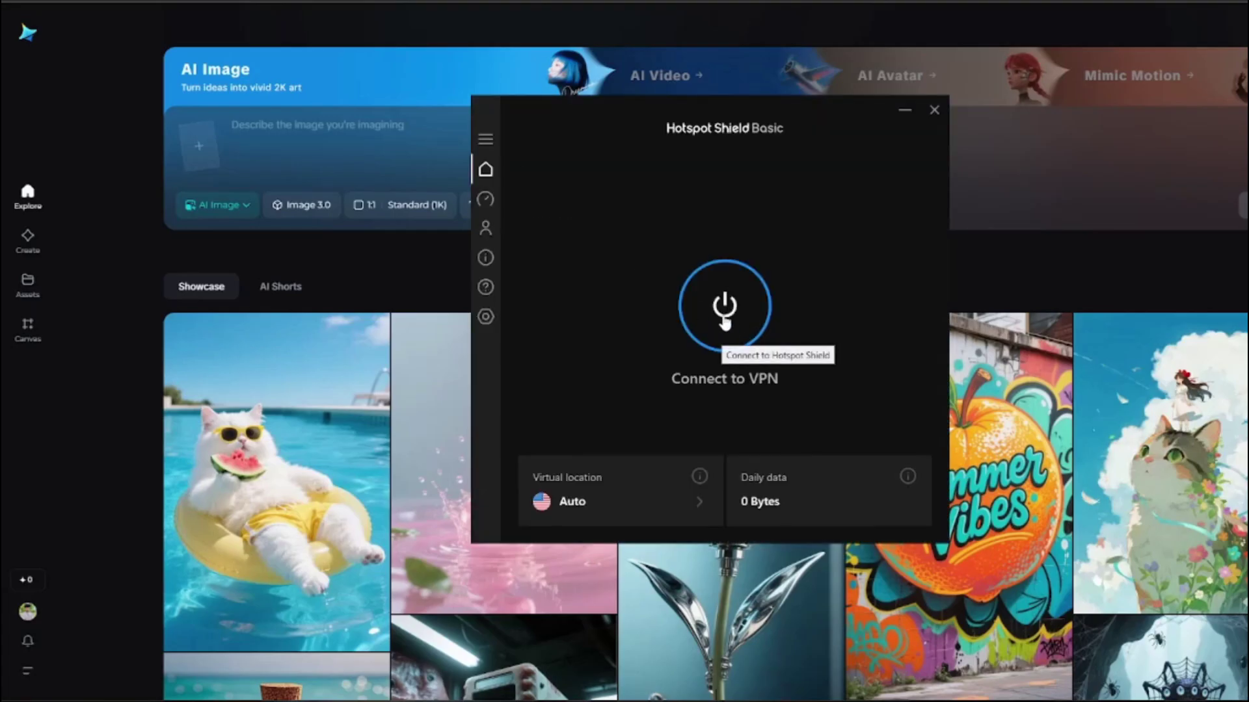
click(722, 296)
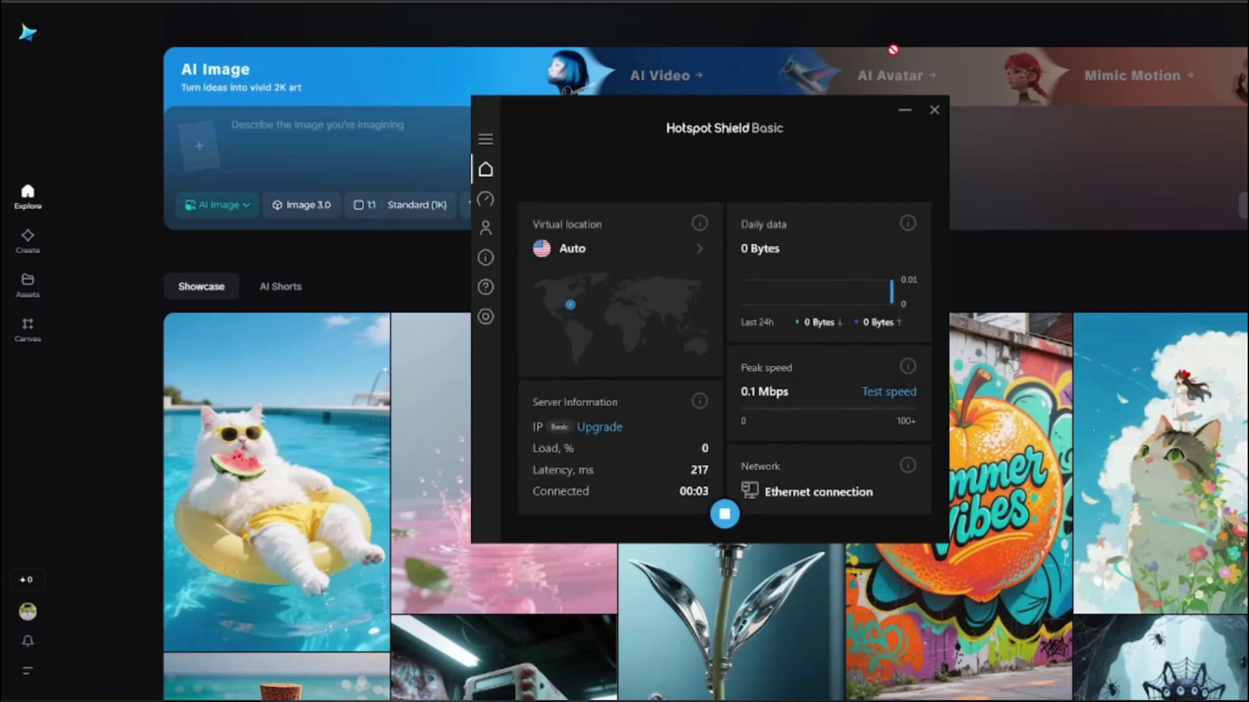
click(906, 111)
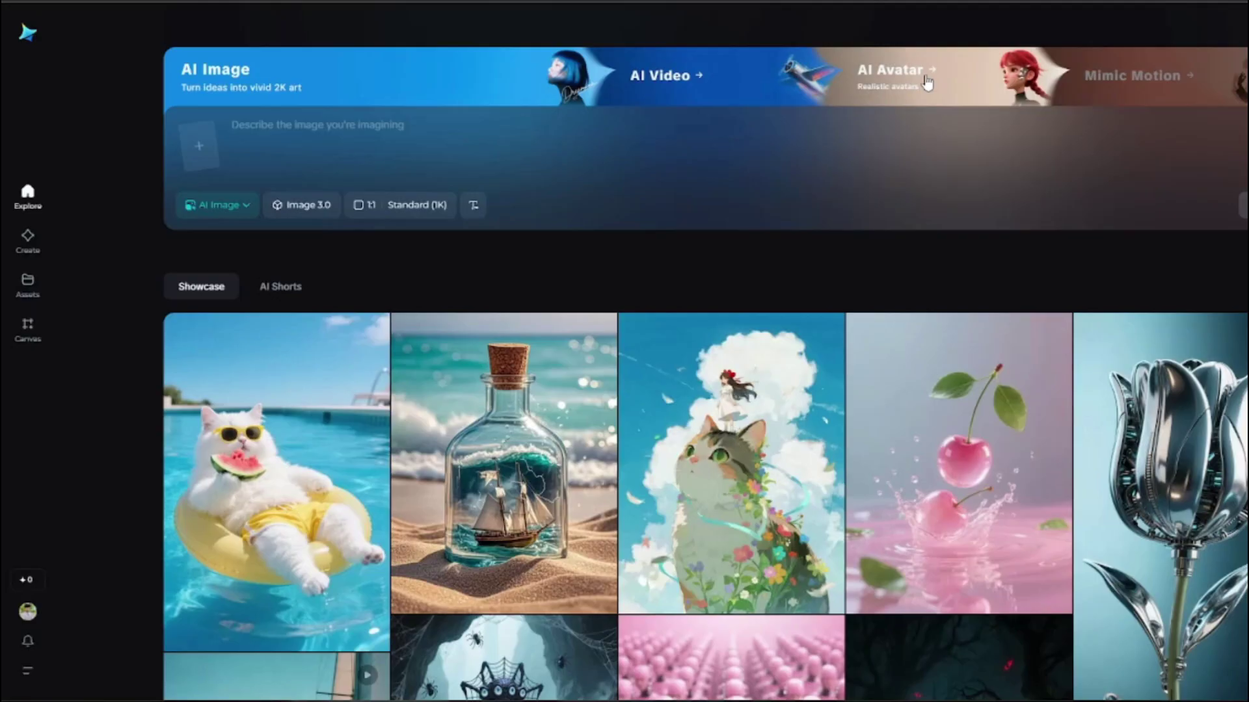
Step: Switch to AI Video and keep the Video 3.0 model at 16:9 and 5s
click(1157, 74)
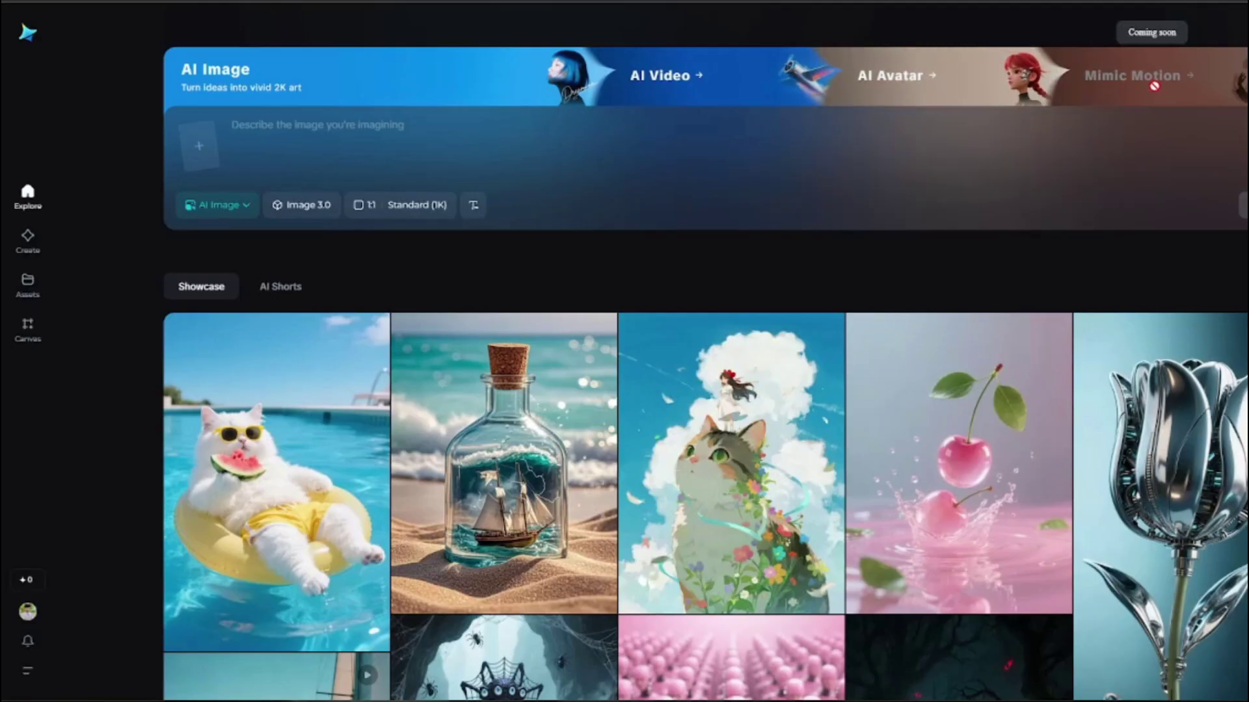
click(674, 89)
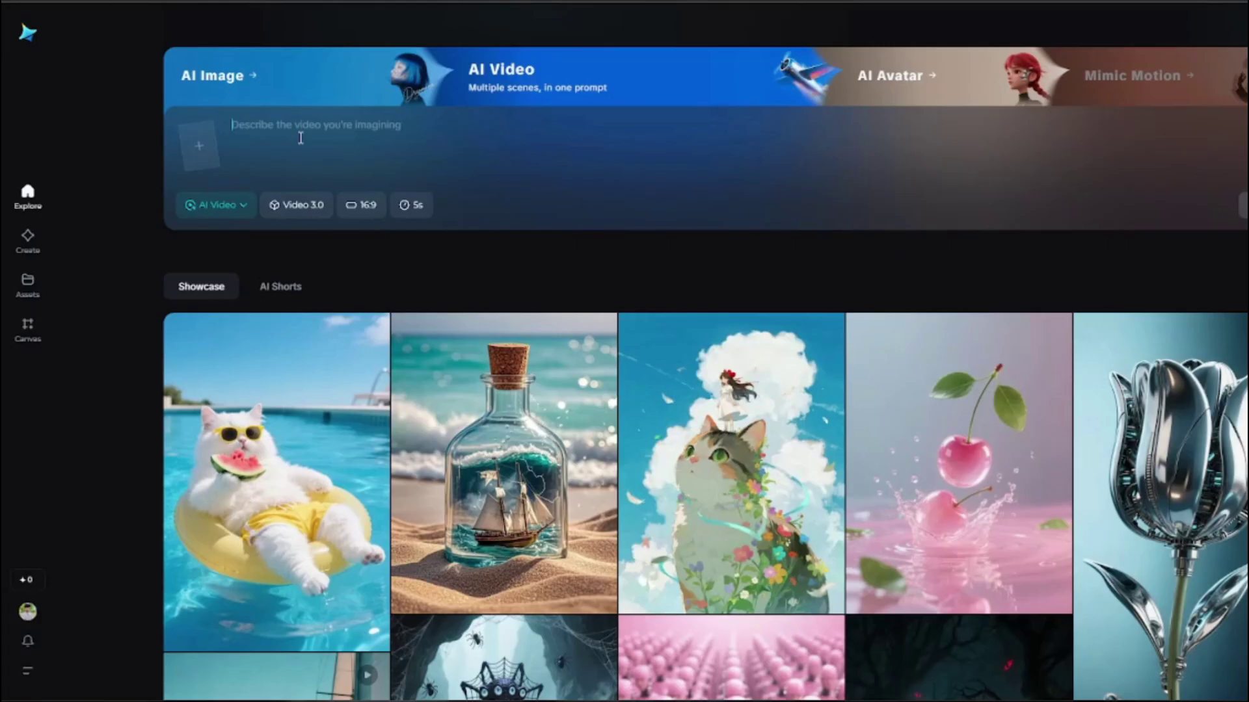
click(311, 214)
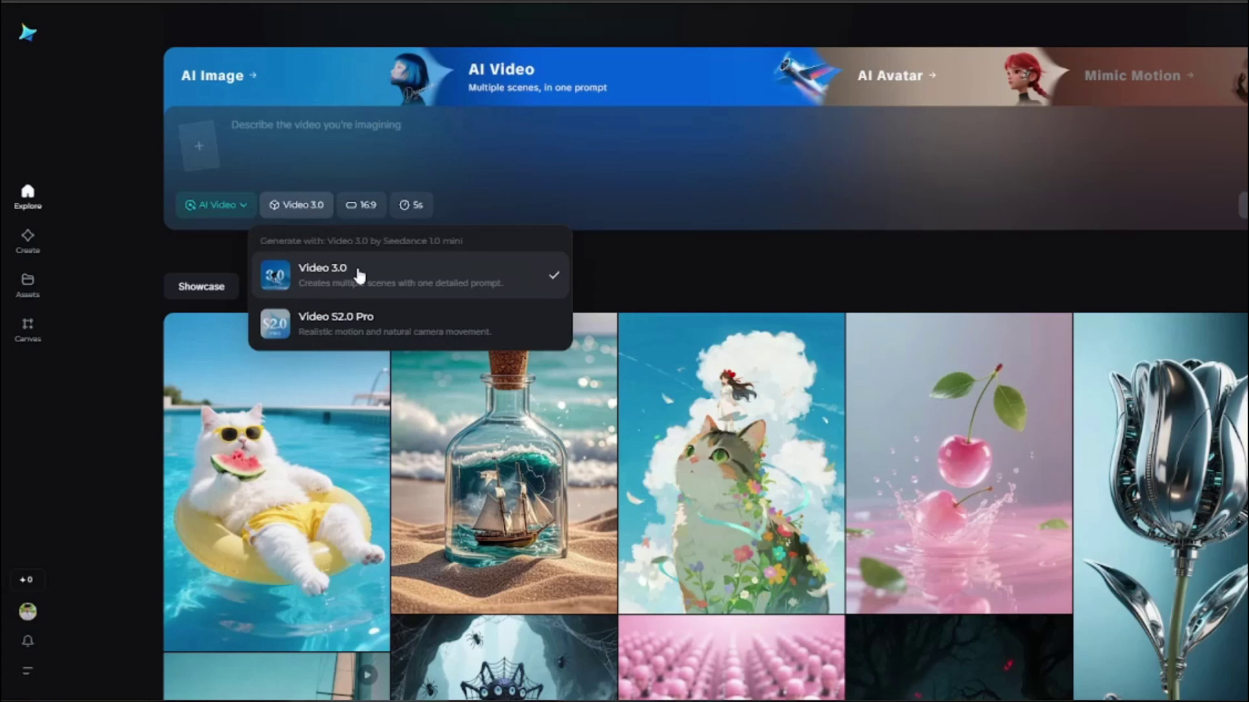
click(332, 141)
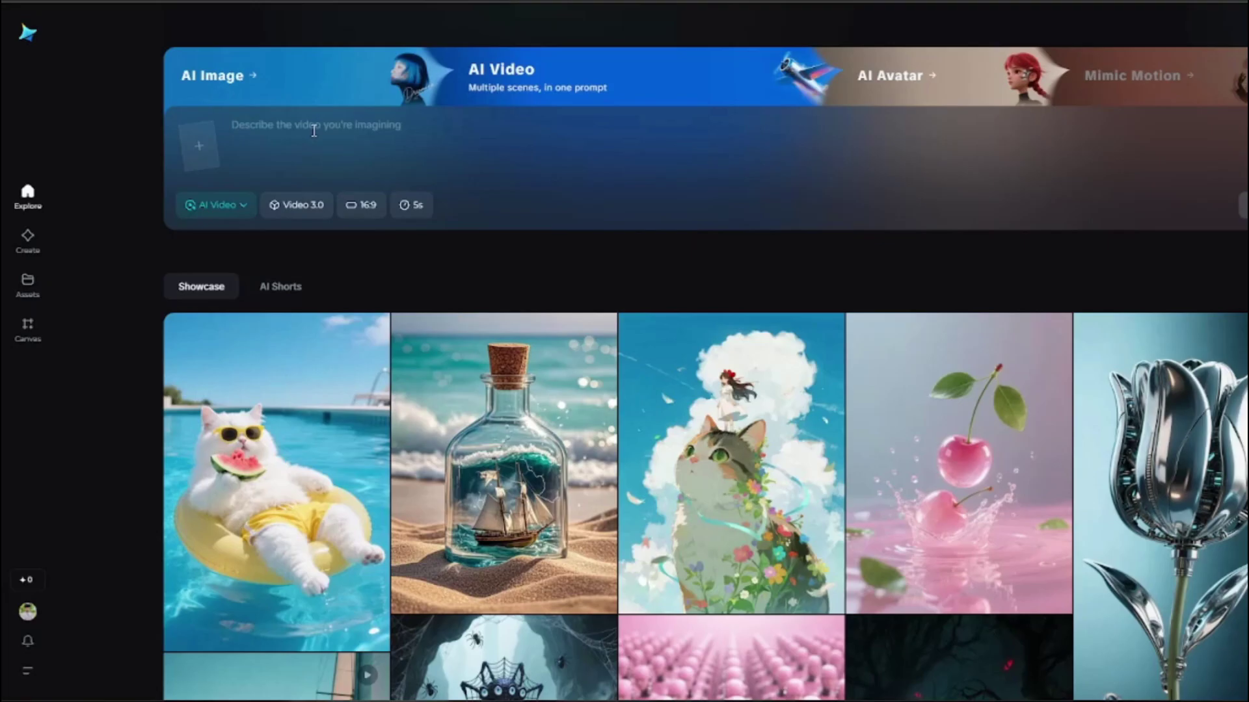
Step: Paste the foggy Paris café coffee prompt, confirm 16:9 and 5s, and generate the clip
text(A middle-aged man sipping coffee at a small roadside café in Paris during early morning fog, cars and bicycles passing in the background, cinematic lighting)
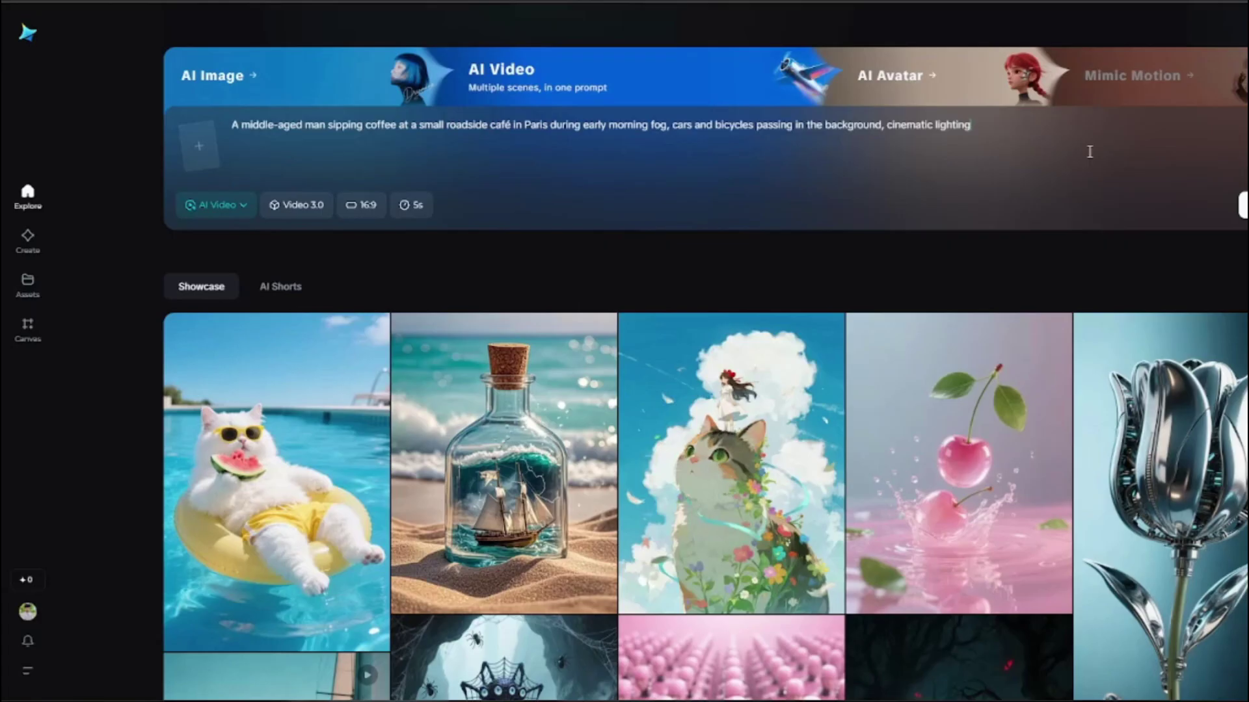
click(363, 212)
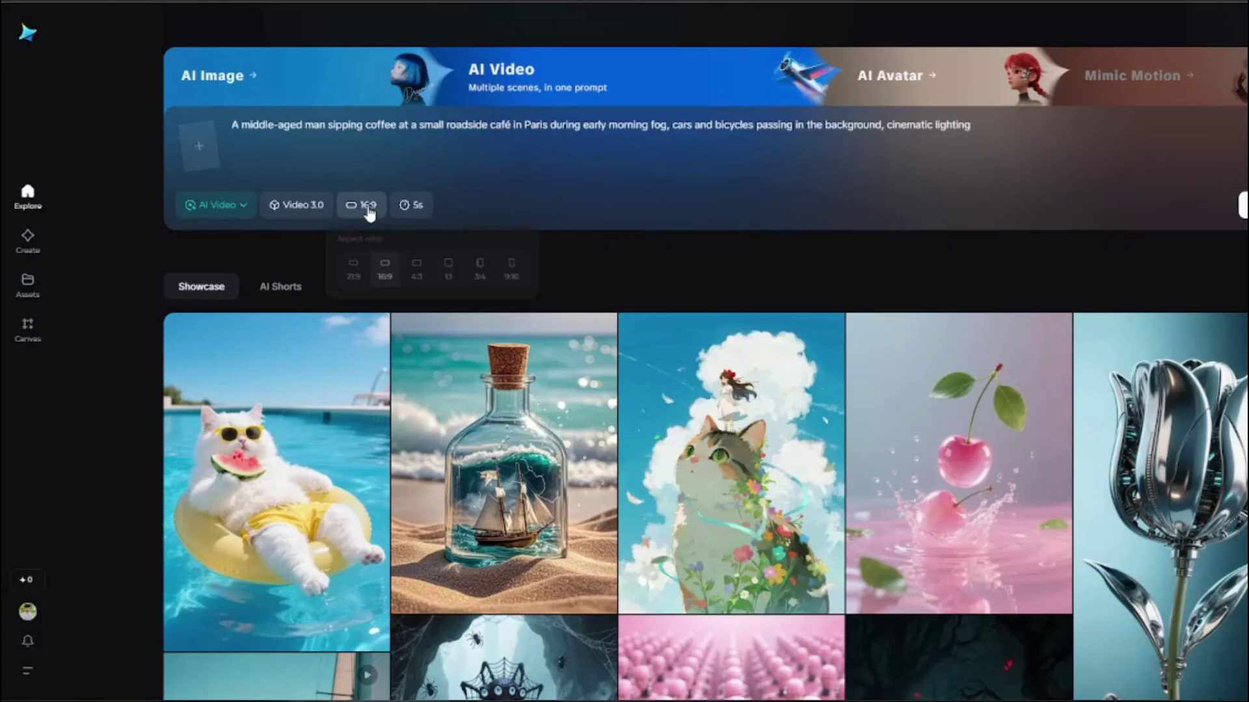
click(420, 211)
click(419, 268)
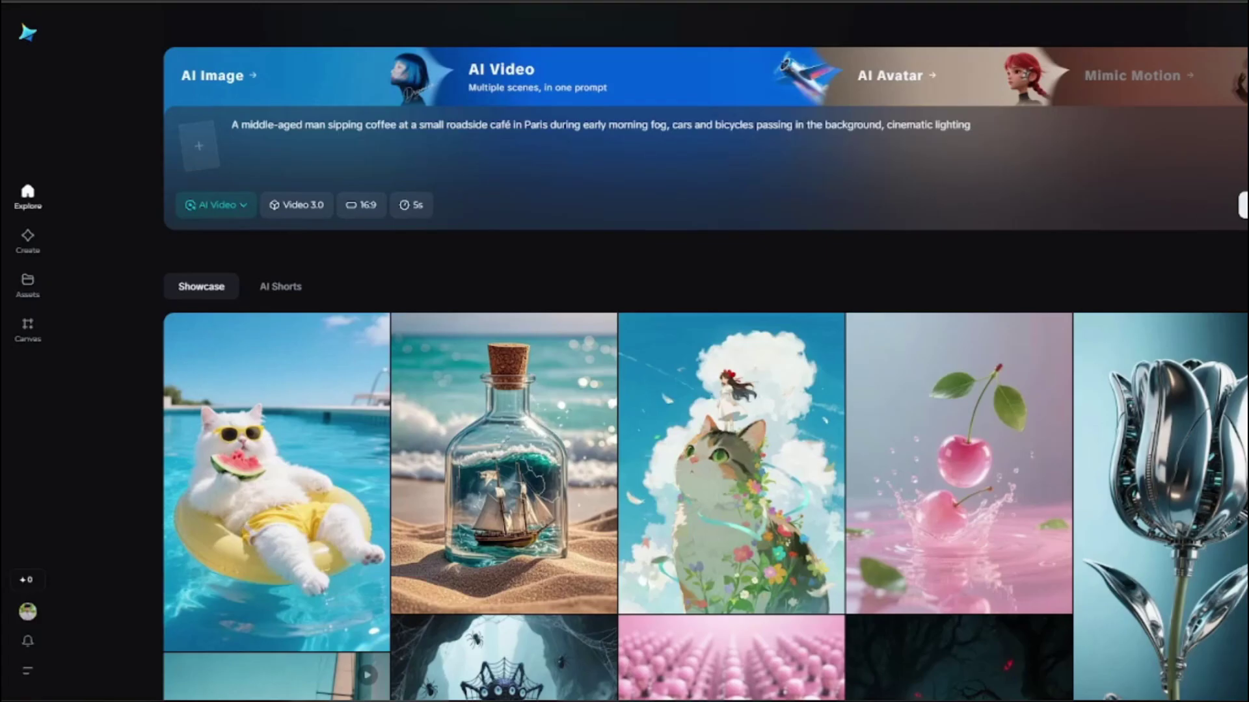
click(1243, 205)
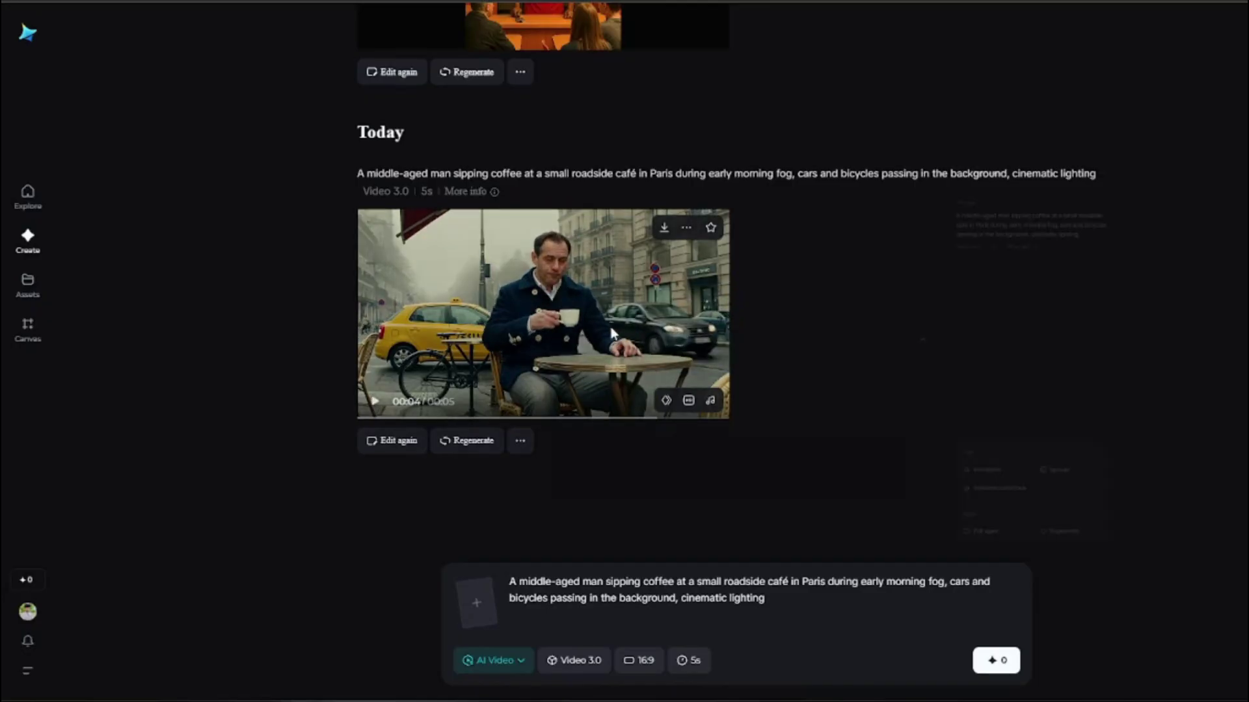
click(630, 347)
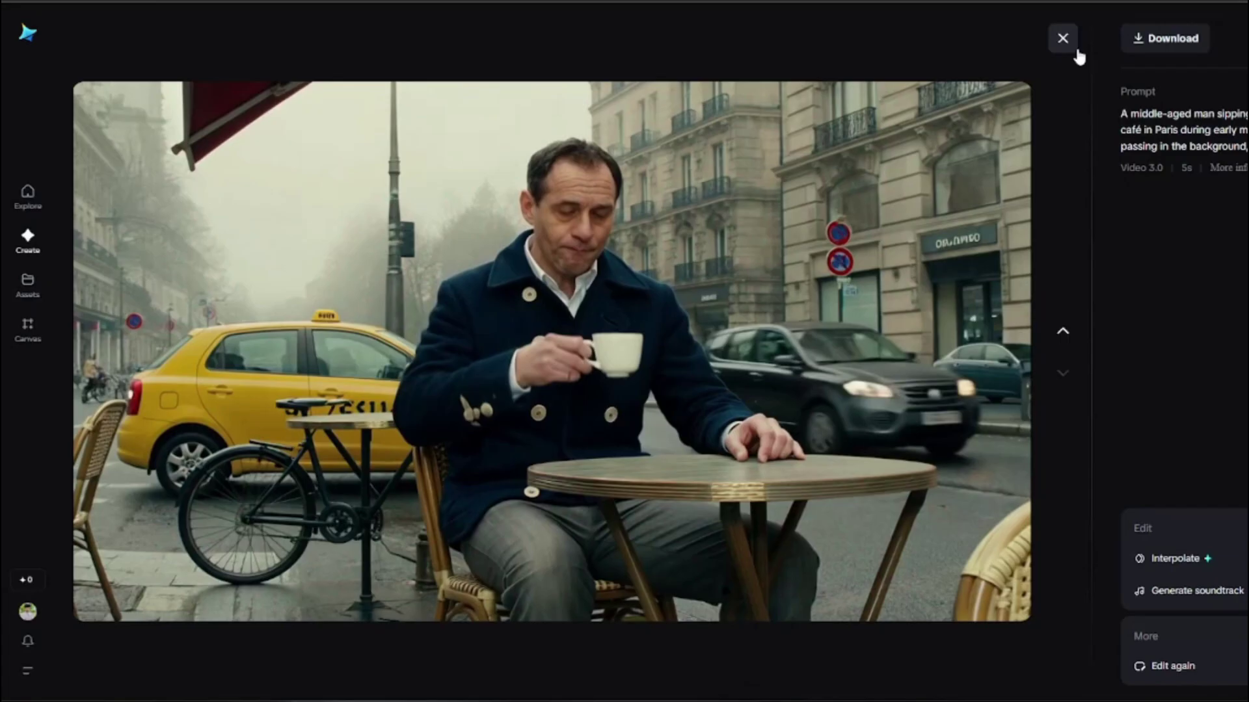
click(1062, 39)
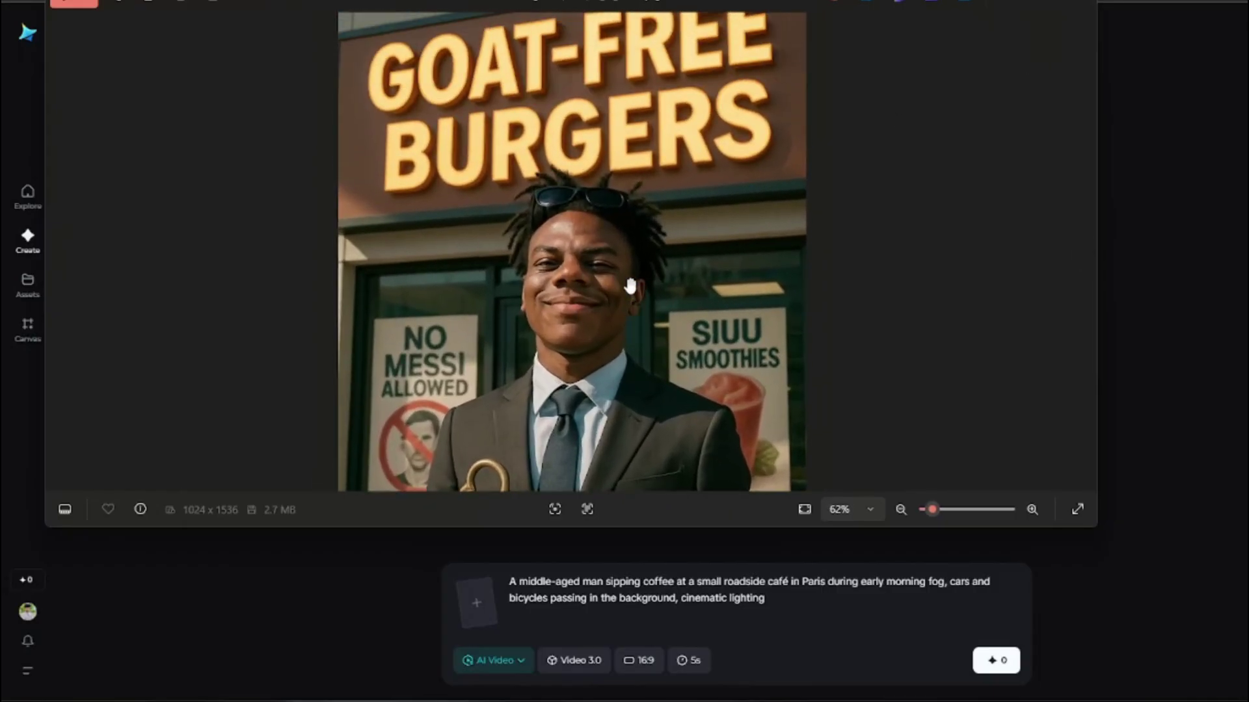
scroll(629, 276, down, 2)
Step: Add the GOAT-FREE BURGERS photo as reference and paste 'Character standing outside his new restaurant proudly smiling'
key(Escape)
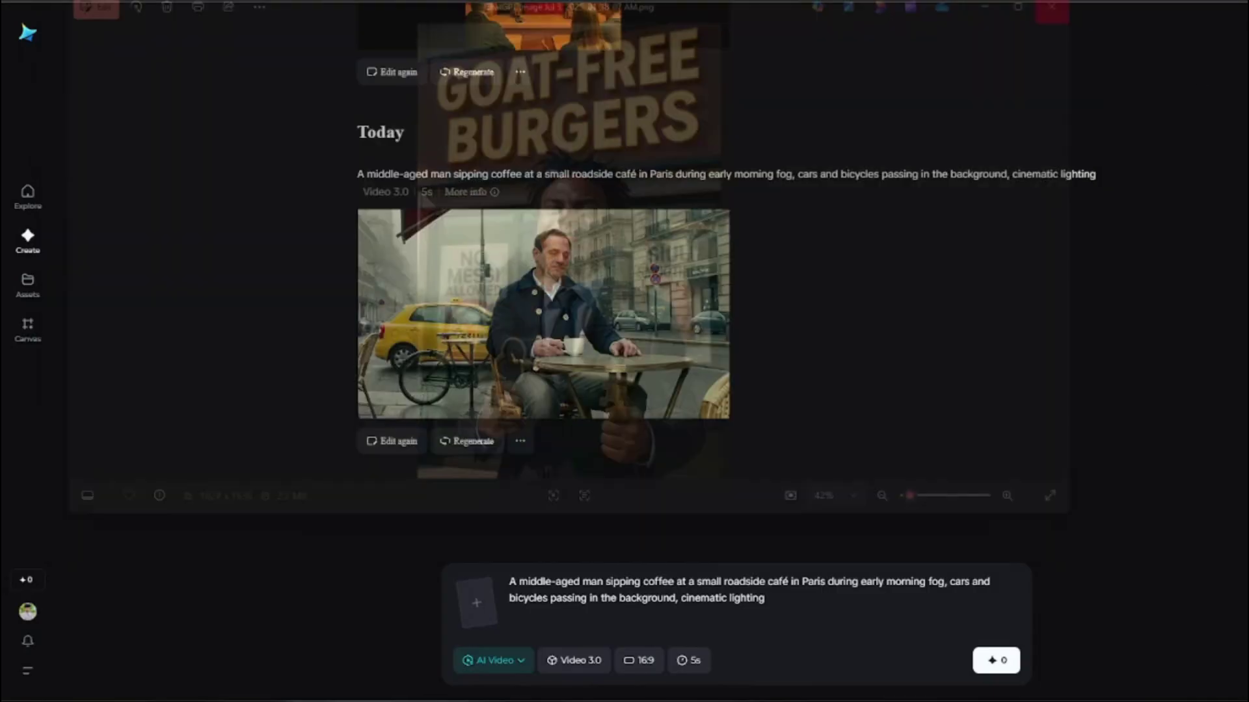
drag(393, 591, 925, 626)
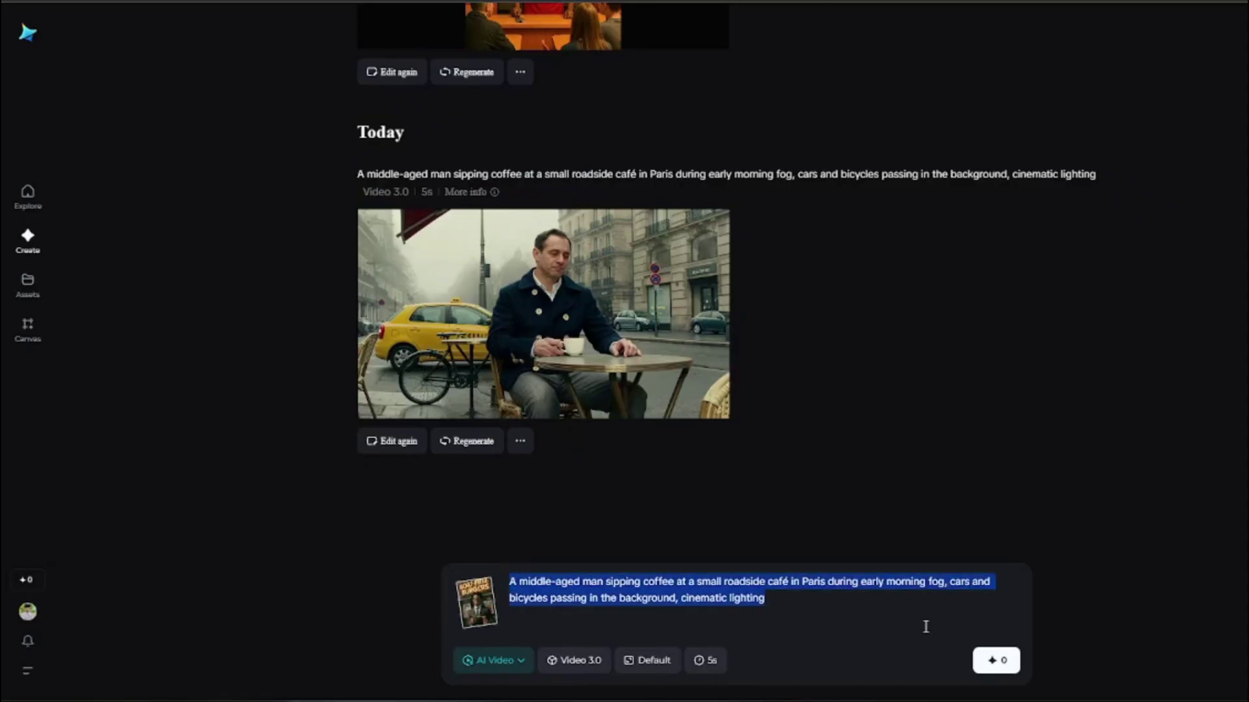
text(Character standing outside his new restaurant proudly smiling)
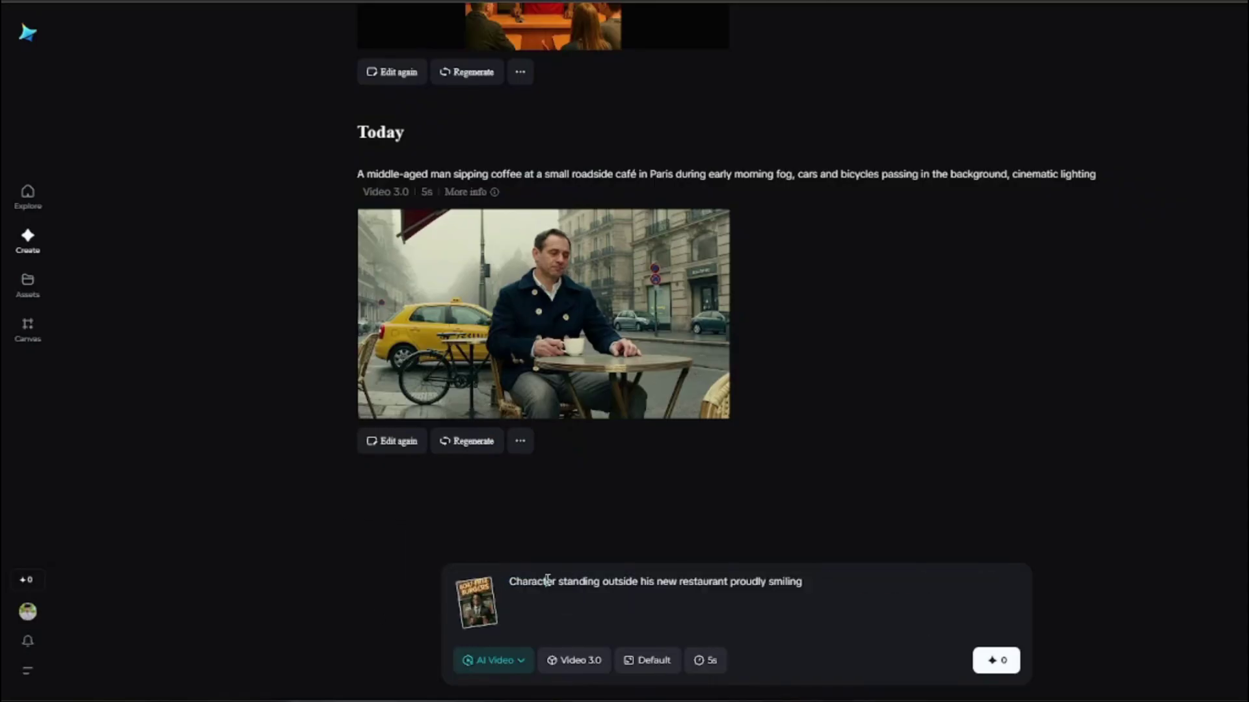
drag(556, 586, 668, 592)
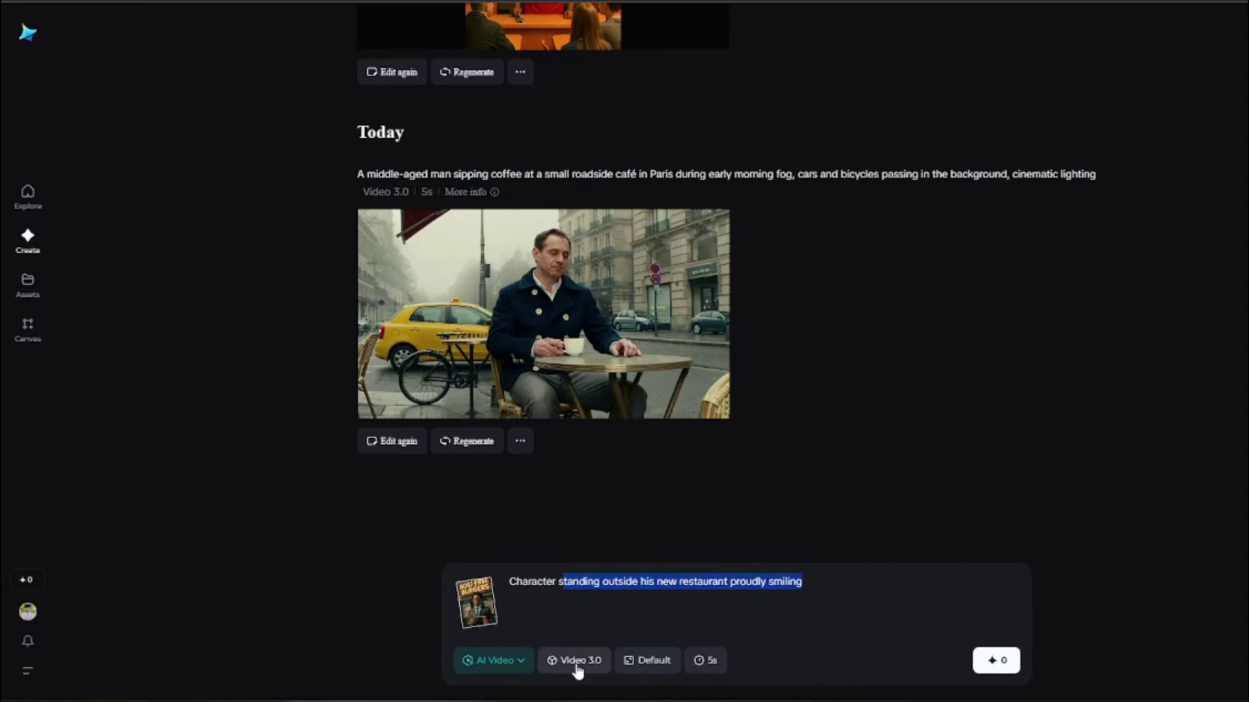
Step: Submit the burger image-to-video generation and watch the earlier Jul 3 GOAT-FREE BURGERS clip
click(1005, 666)
scroll(969, 476, up, 10)
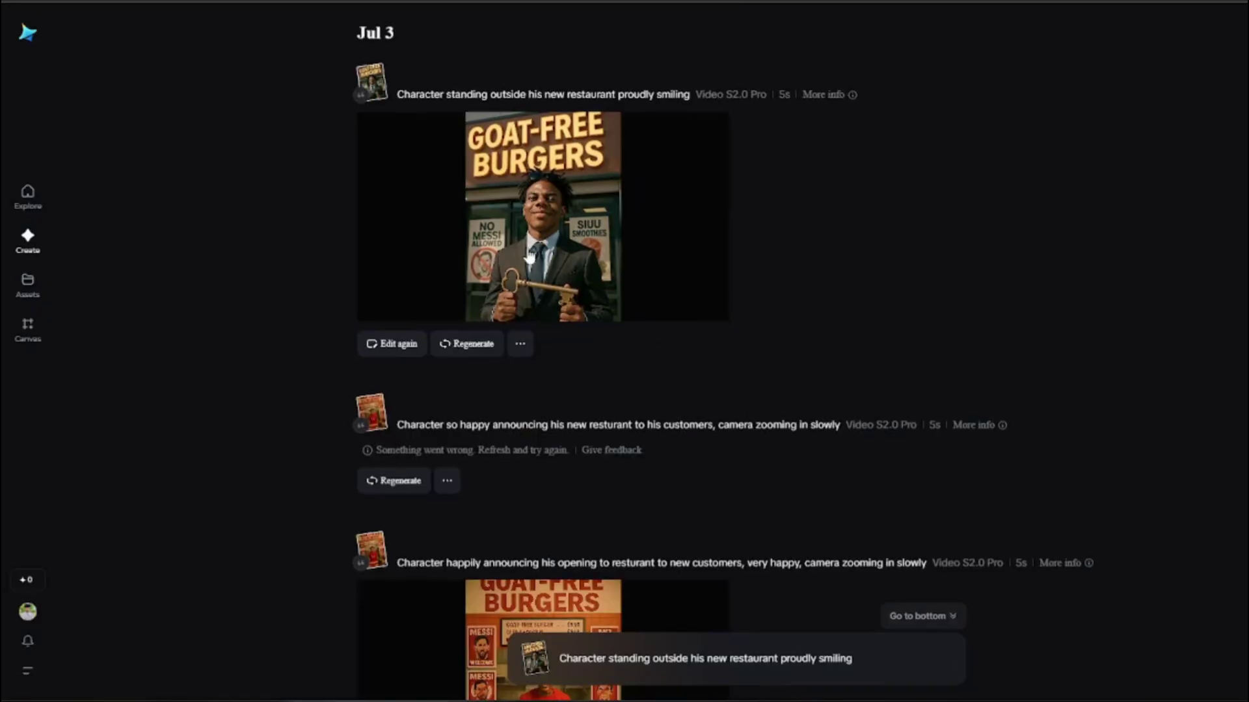
click(559, 229)
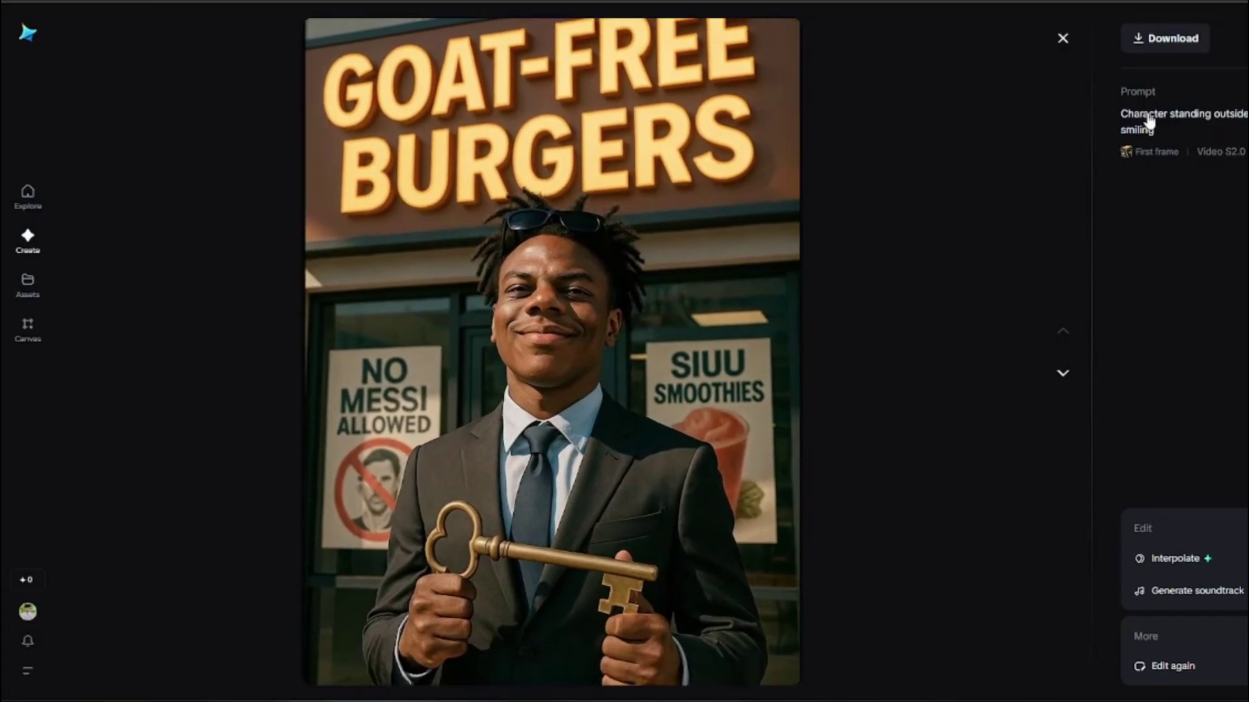
click(1062, 39)
scroll(1205, 330, down, 5)
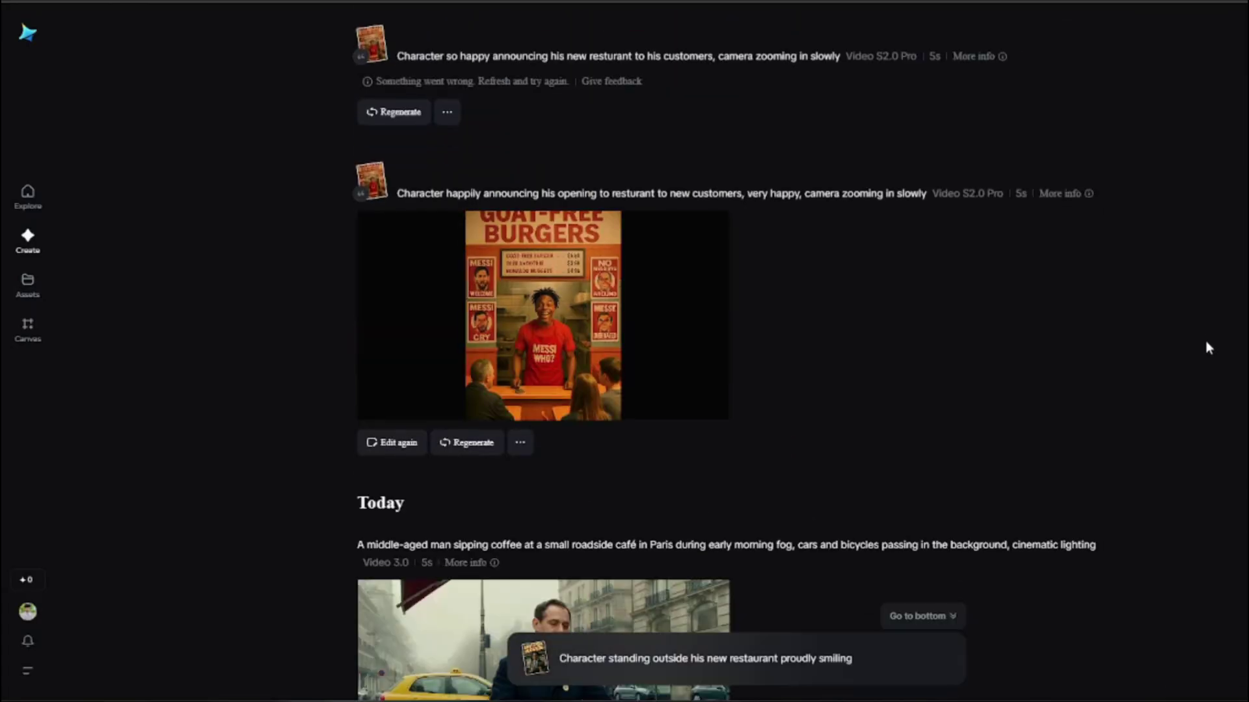
scroll(1203, 337, down, 5)
scroll(1187, 344, up, 10)
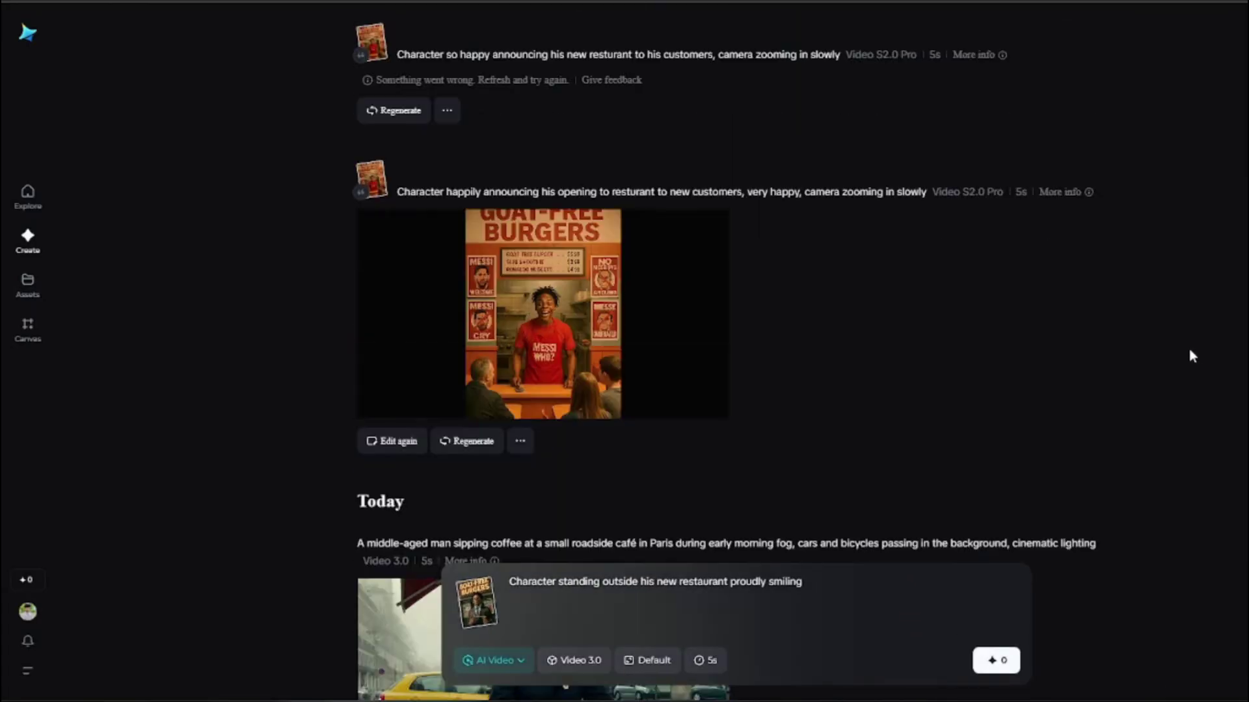
scroll(1189, 351, down, 10)
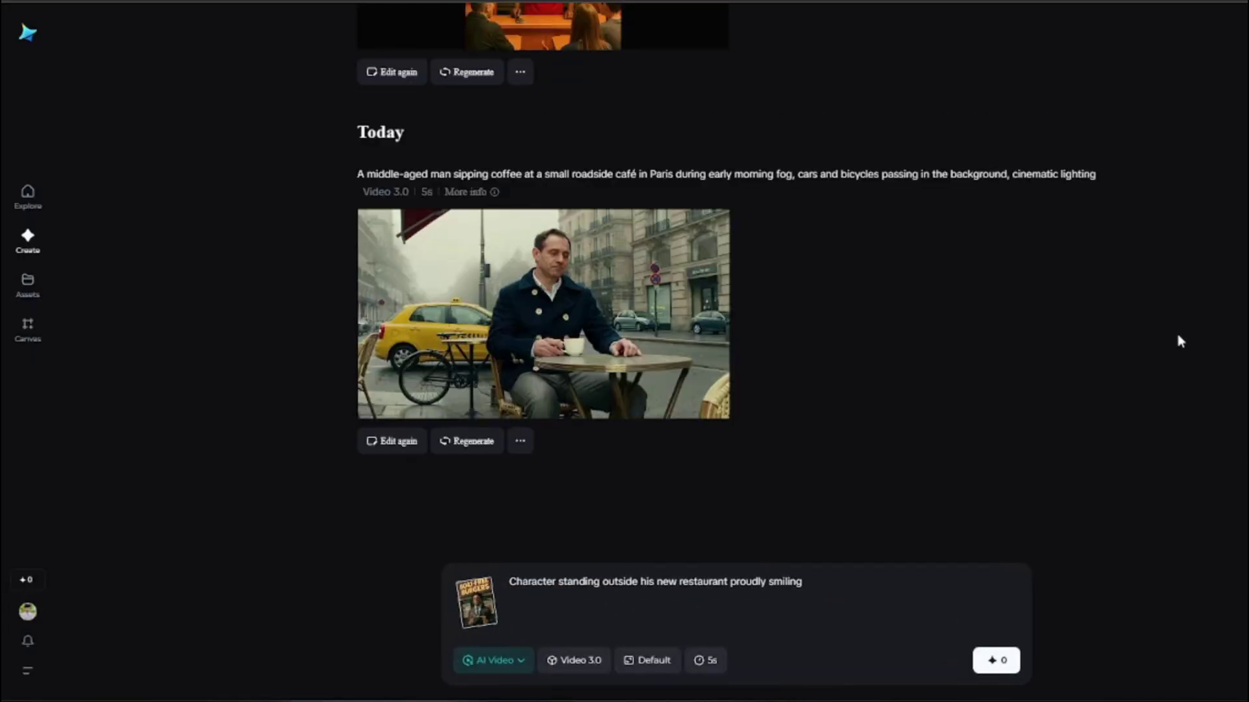
scroll(1164, 290, up, 2)
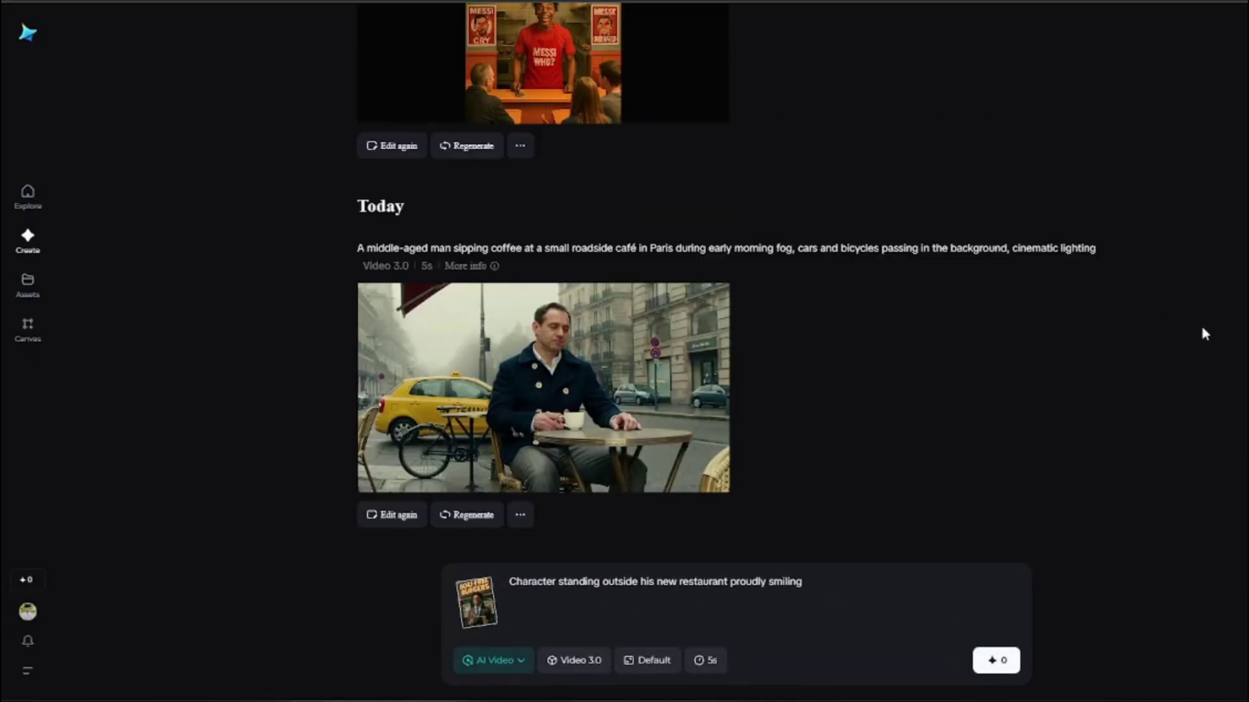